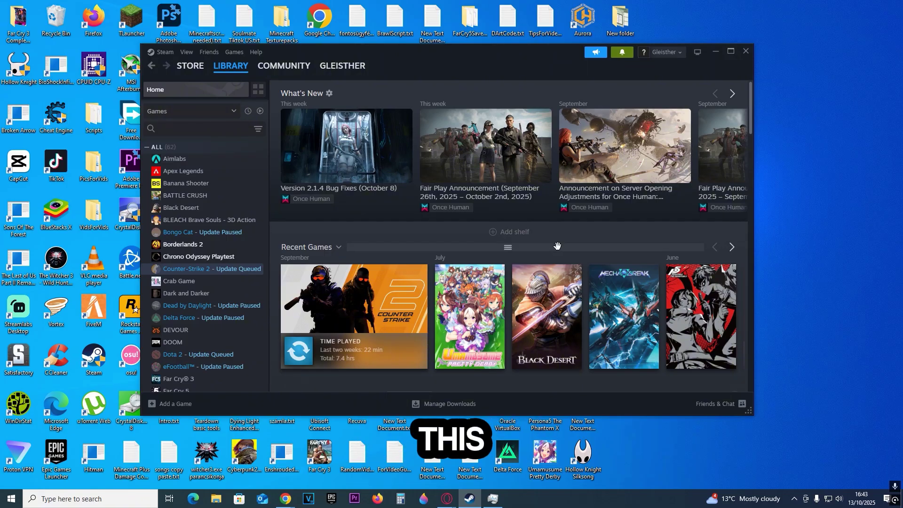
# Open Task Manager from the taskbar and select the Steam Client WebHelper process.
pyautogui.rightClick(572, 502)
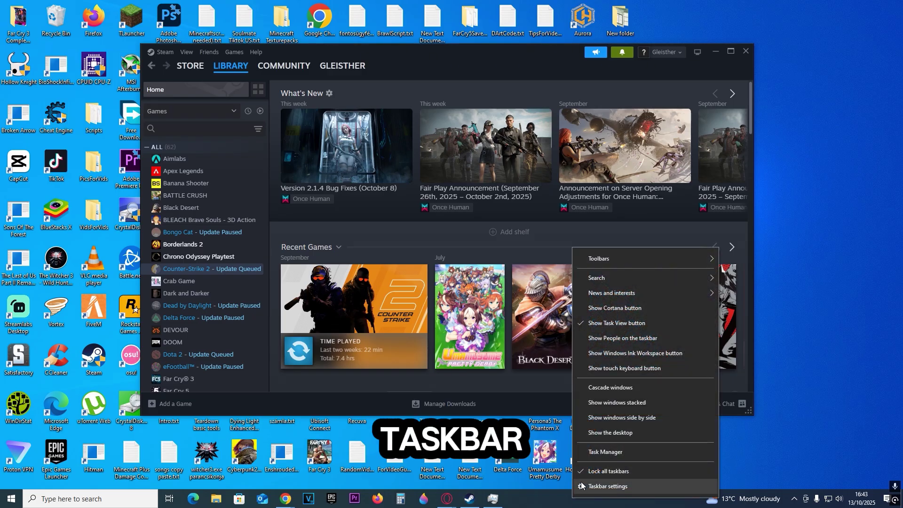
pyautogui.click(601, 454)
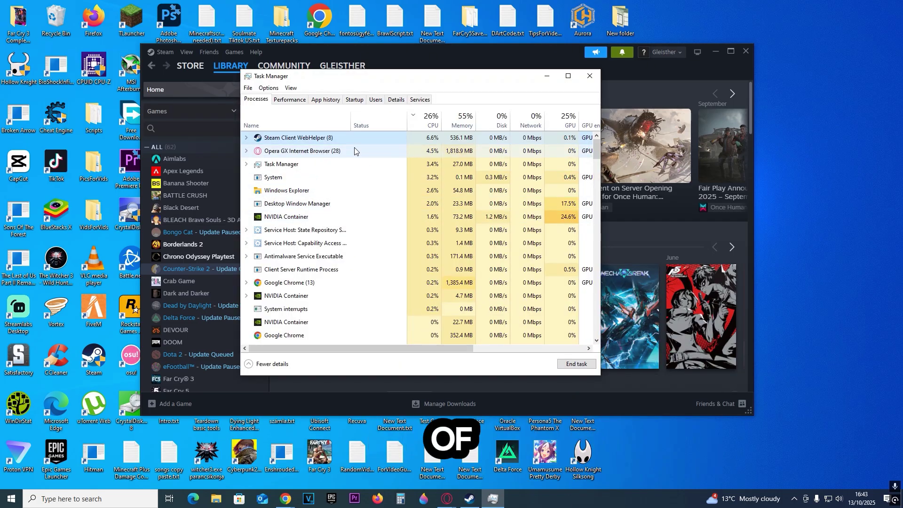
pyautogui.click(311, 139)
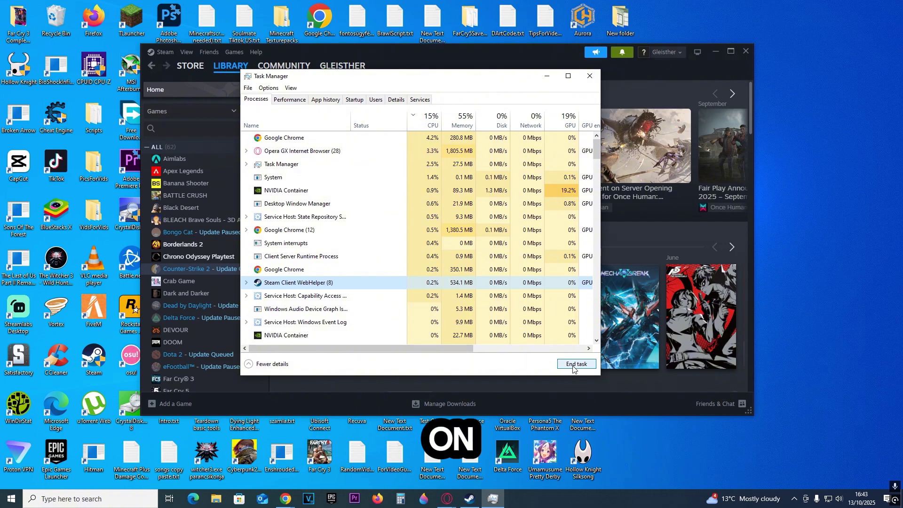
pyautogui.moveTo(597, 145); pyautogui.dragTo(603, 186)
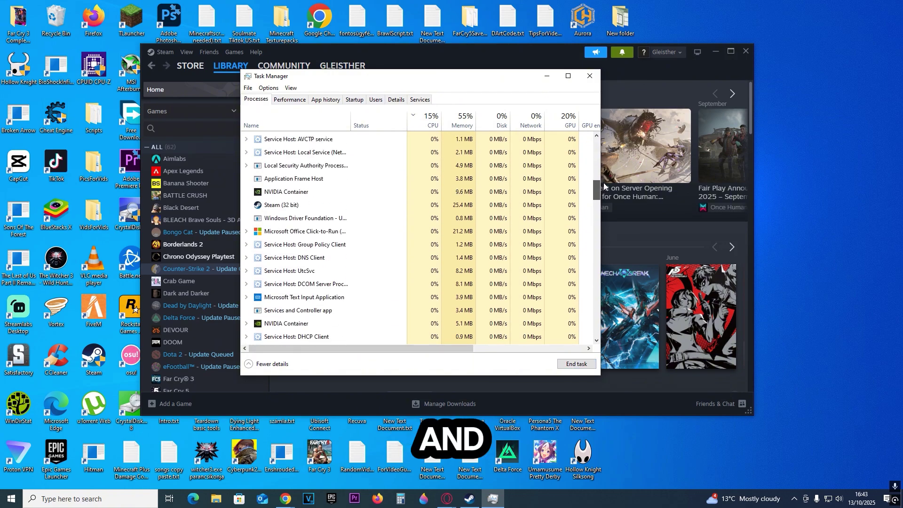
pyautogui.hotkey('alt', 'Tab')
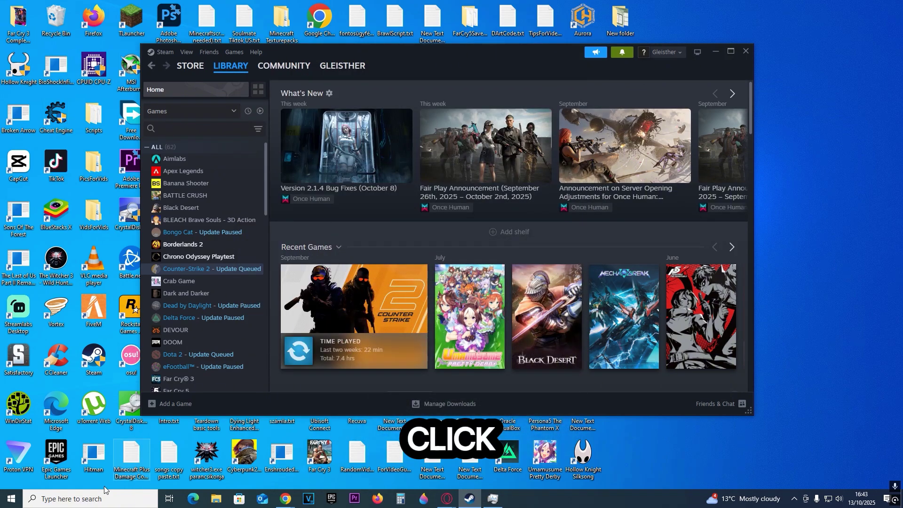
pyautogui.click(106, 499)
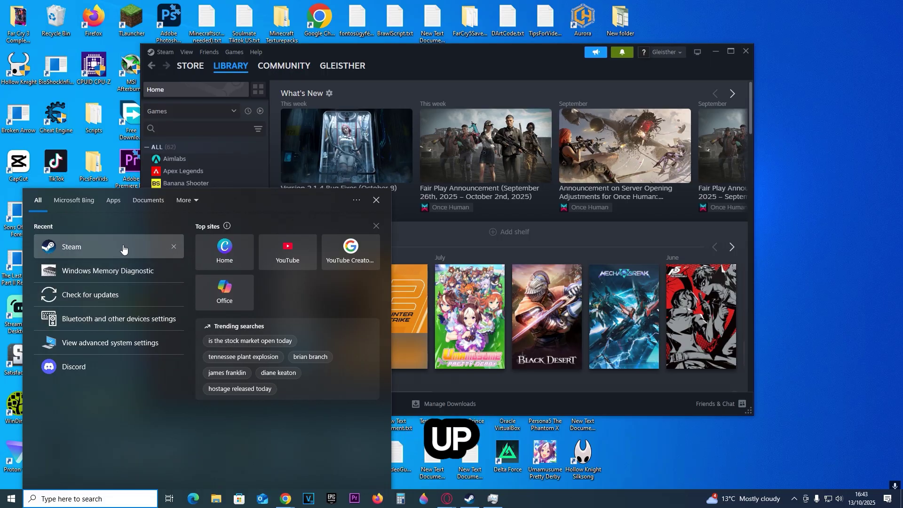
pyautogui.click(124, 249)
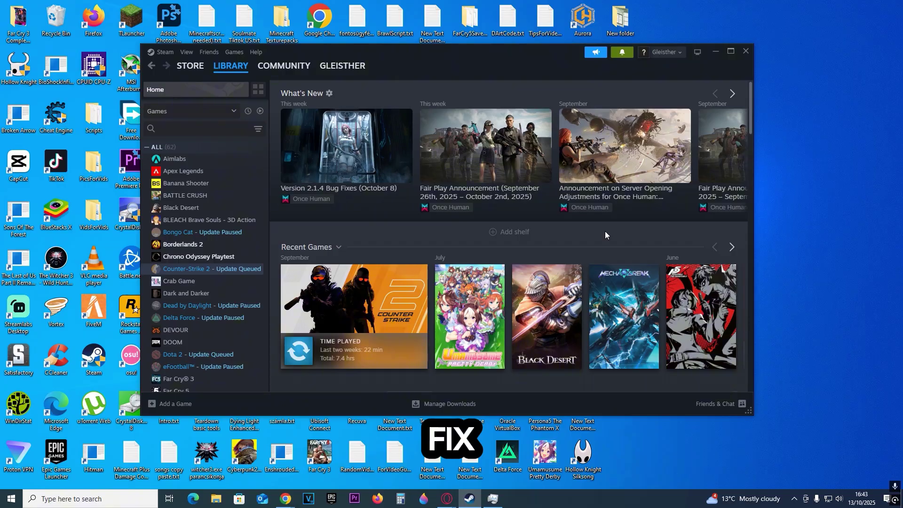
# Delete the Steam folder inside AppData\Roaming, found through a %appdata% search.
pyautogui.click(130, 498)
pyautogui.write('%appdata%')
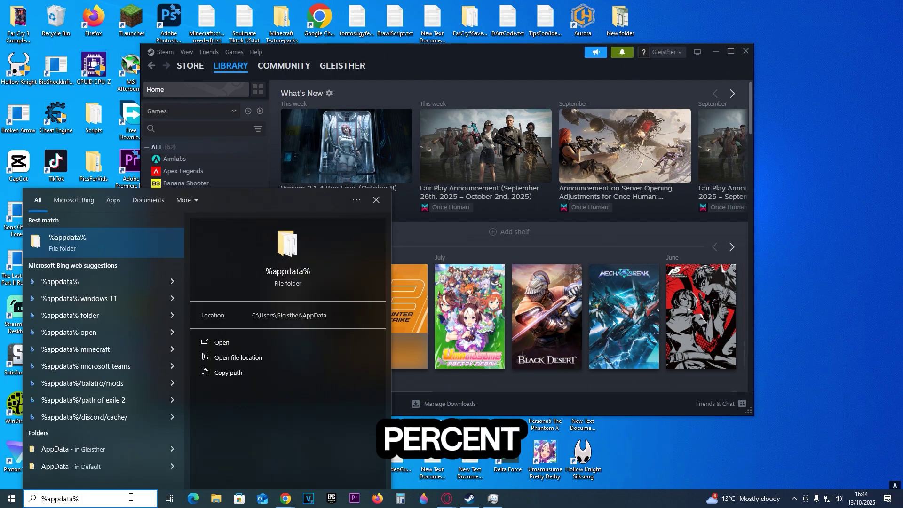
pyautogui.click(94, 245)
pyautogui.moveTo(415, 69); pyautogui.dragTo(480, 83)
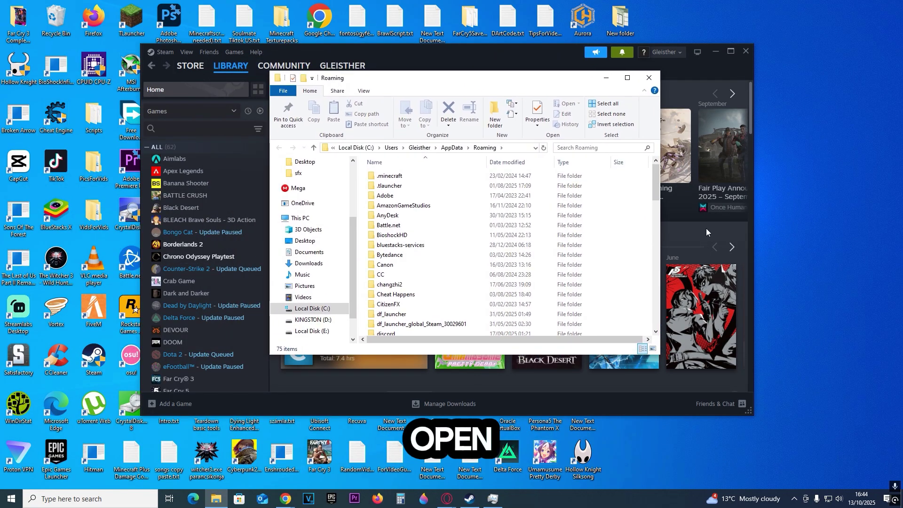
pyautogui.moveTo(656, 177); pyautogui.dragTo(668, 276)
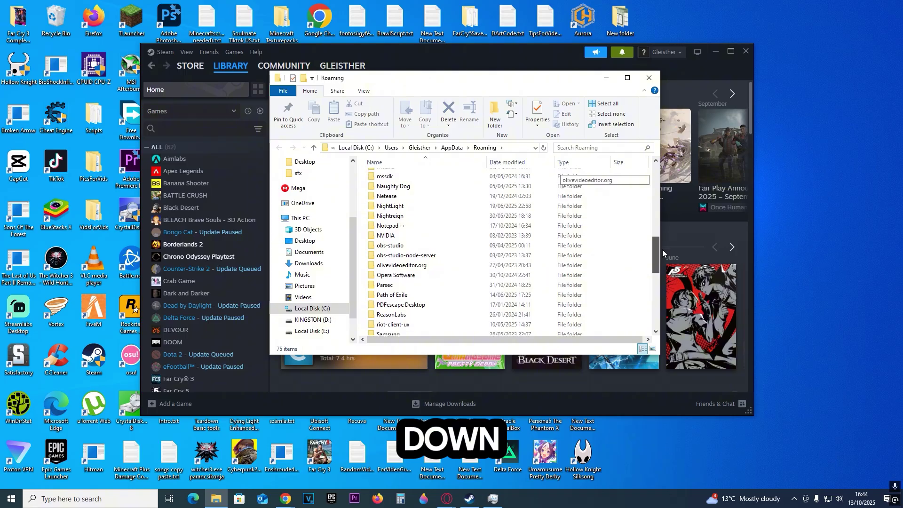
pyautogui.click(643, 238)
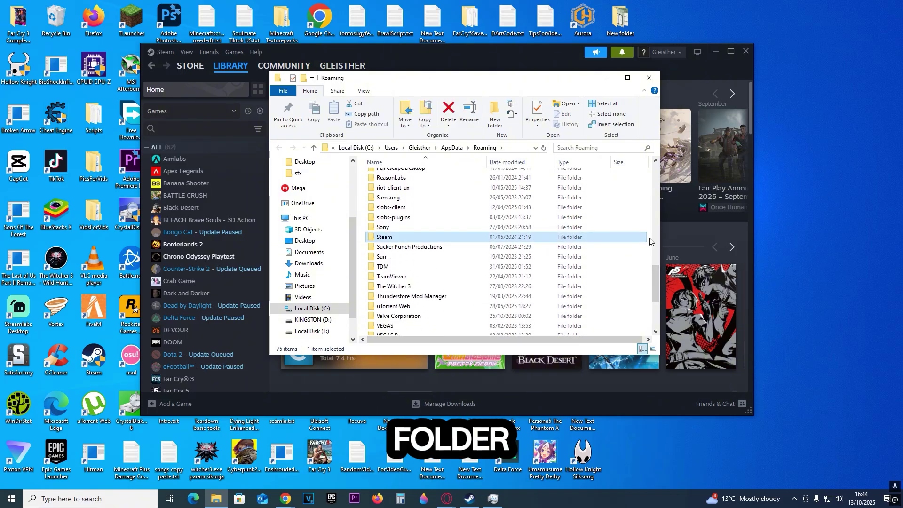
pyautogui.rightClick(636, 240)
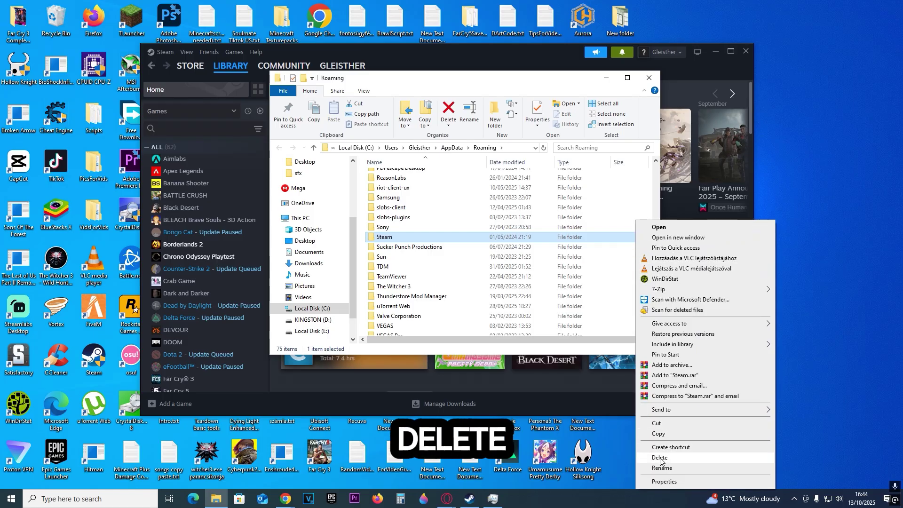
pyautogui.click(663, 455)
# Close the Roaming window and bring up actions for the recent Steam entry in Windows Search.
pyautogui.click(607, 78)
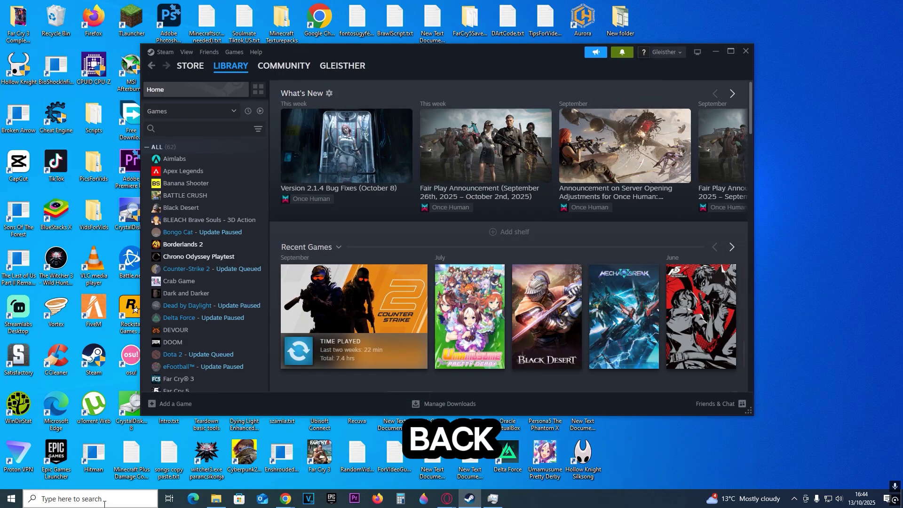
pyautogui.click(109, 499)
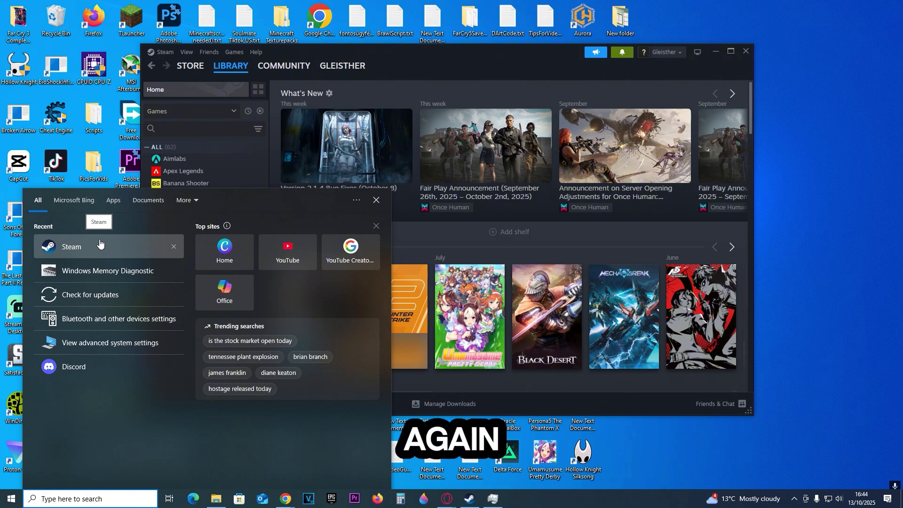
pyautogui.click(99, 245)
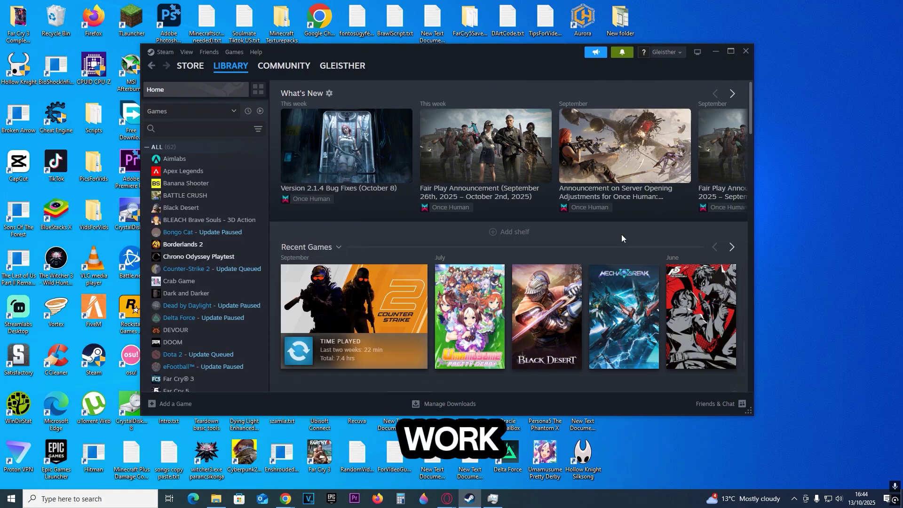
pyautogui.click(92, 499)
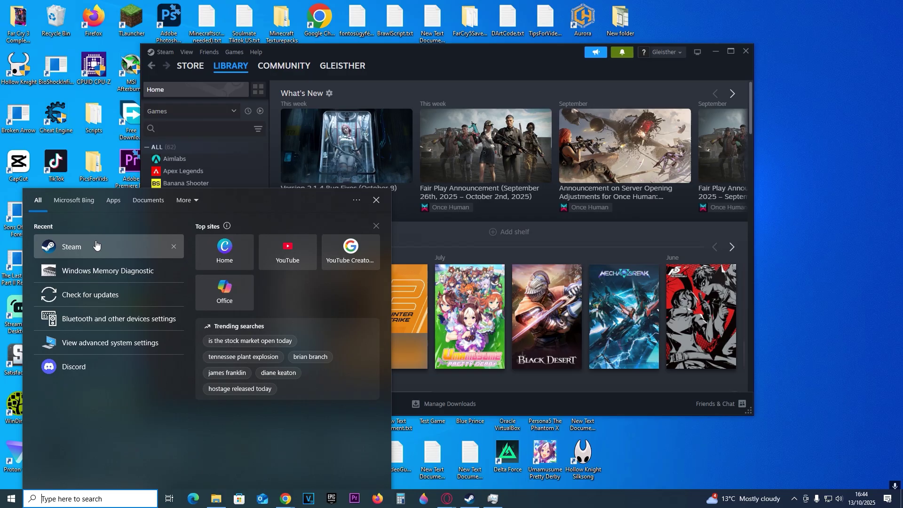
pyautogui.rightClick(96, 245)
# Open Steam's install folder C:\Program Files (x86)\Steam, then minimize that window.
pyautogui.click(184, 269)
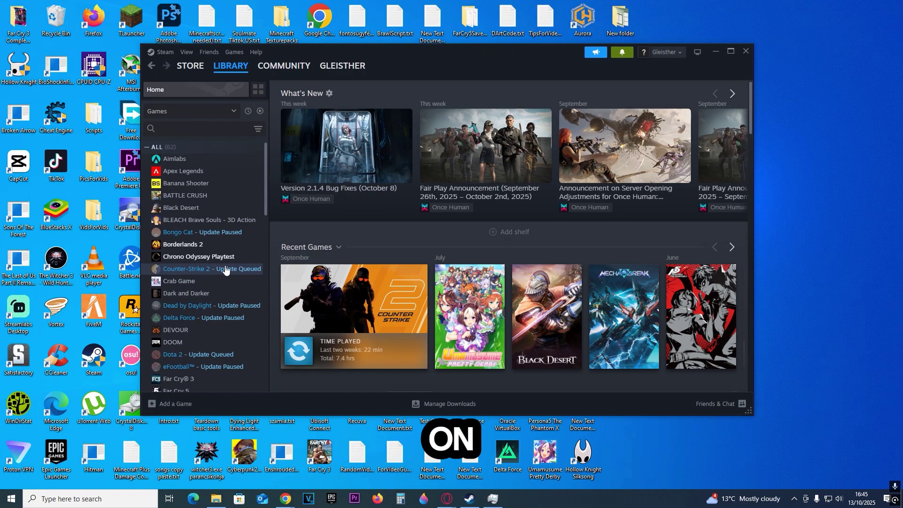
pyautogui.rightClick(423, 286)
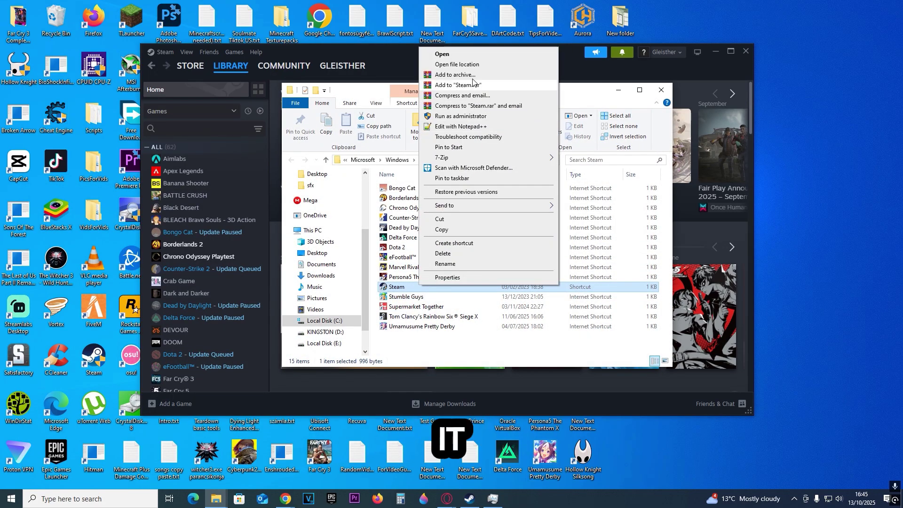
pyautogui.click(456, 64)
pyautogui.scroll(2, 671, 261)
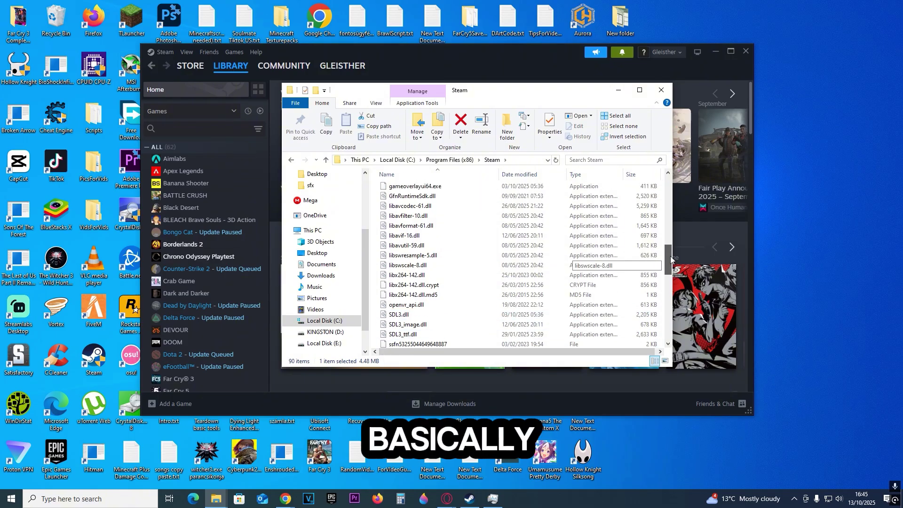
pyautogui.moveTo(672, 261)
pyautogui.mouseDown()
pyautogui.moveTo(670, 211)
pyautogui.moveTo(670, 280)
pyautogui.mouseUp()
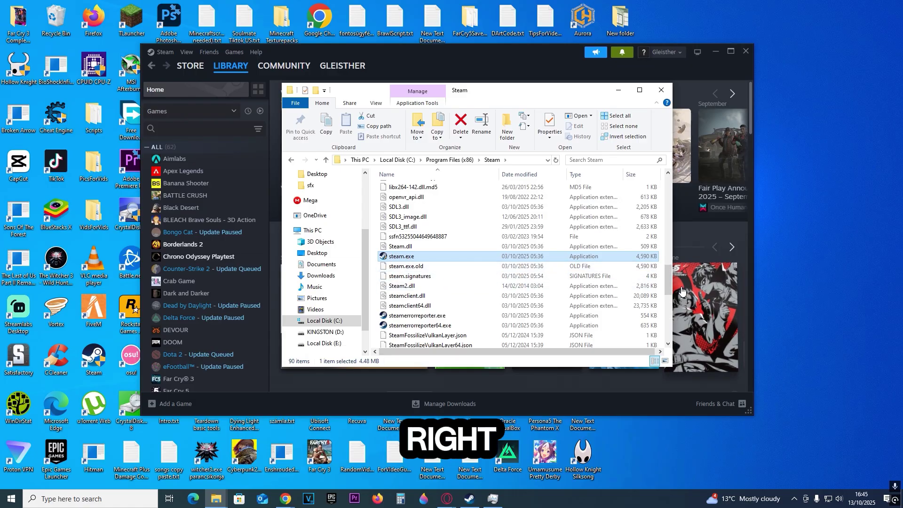
pyautogui.scroll(10, 424, 254)
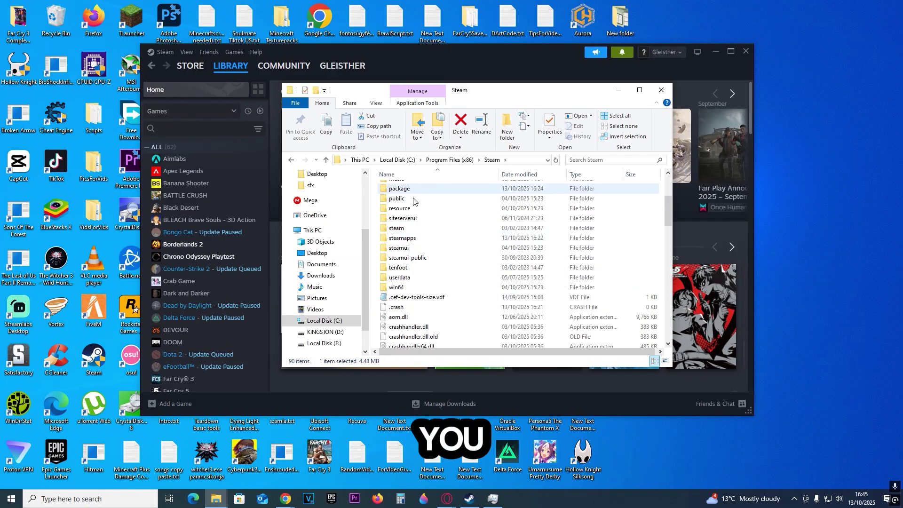
pyautogui.click(619, 89)
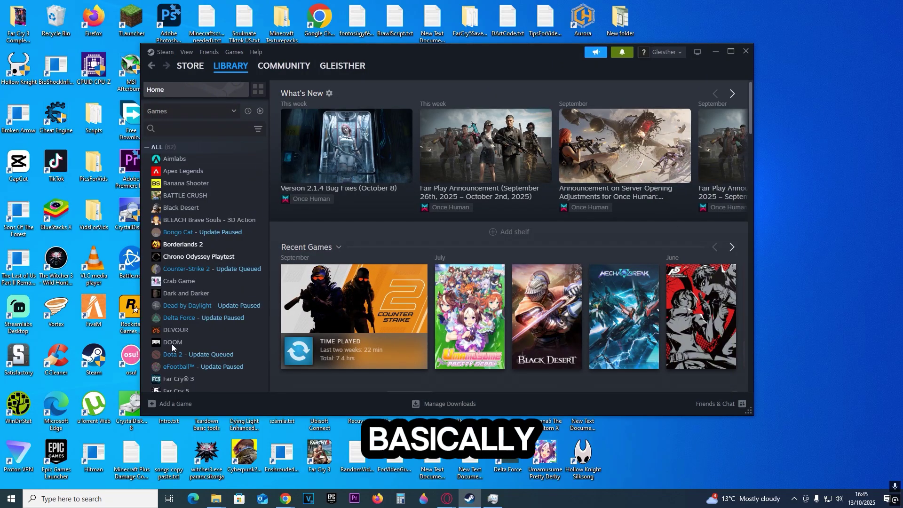